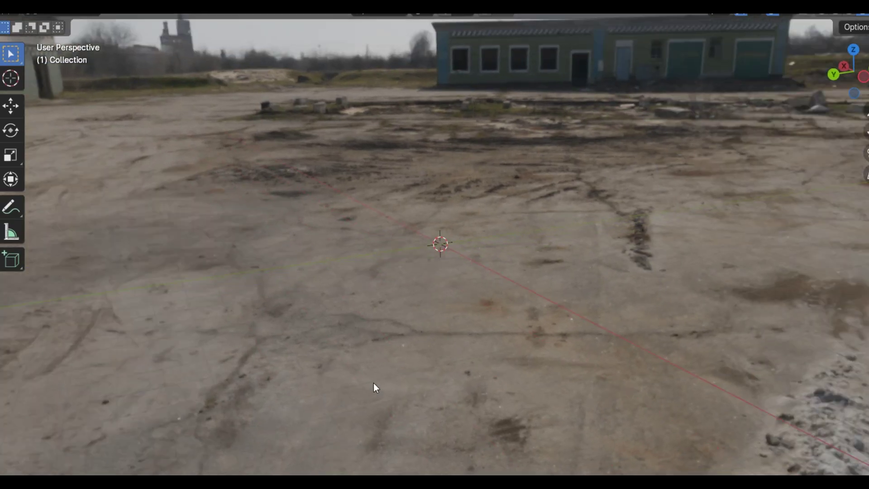
Export the Mocha Pro camera solve as a Universal Scene Description (.usda) file.
middle_click_drag(374, 384, 748, 364)
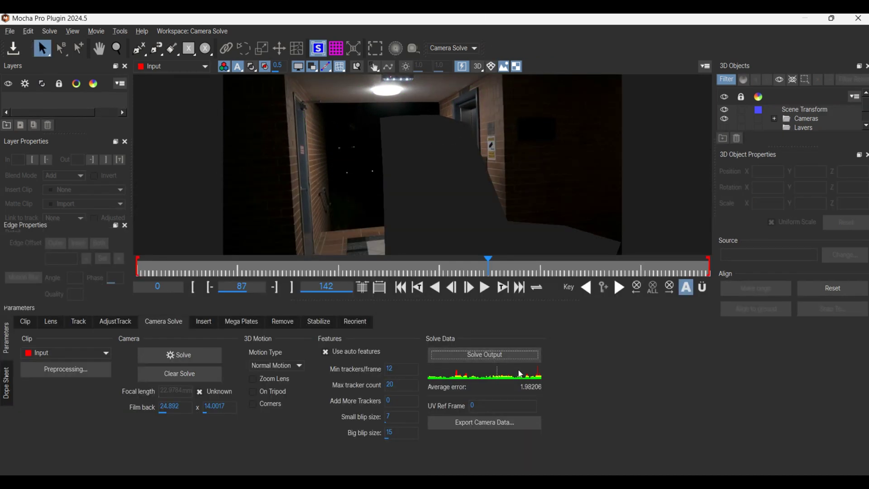
left_click(516, 423)
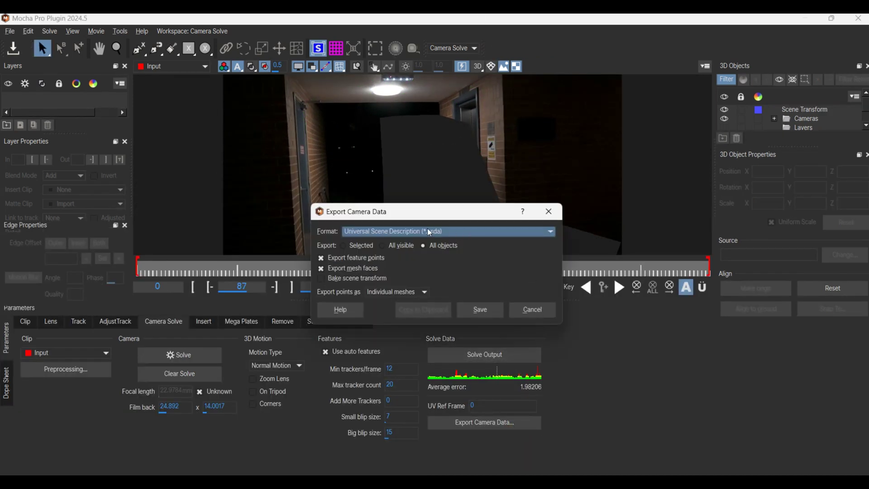
left_click(480, 309)
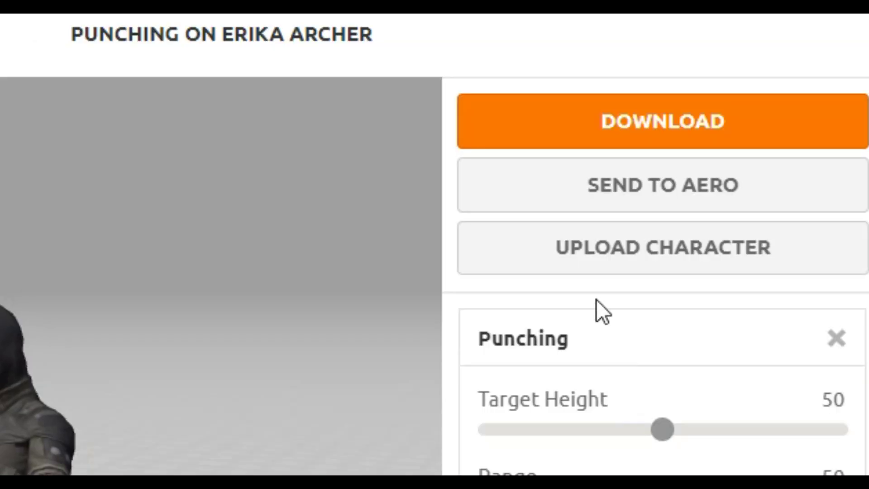
Start uploading a custom character in Mixamo after previewing Punching.
left_click(739, 124)
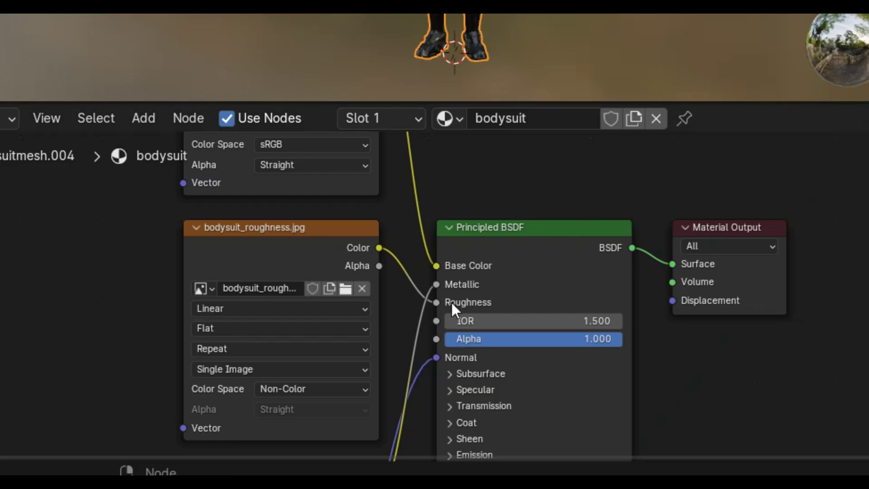
Disconnect the roughness texture from the bodysuit material's Roughness input.
left_click_drag(437, 302, 392, 290)
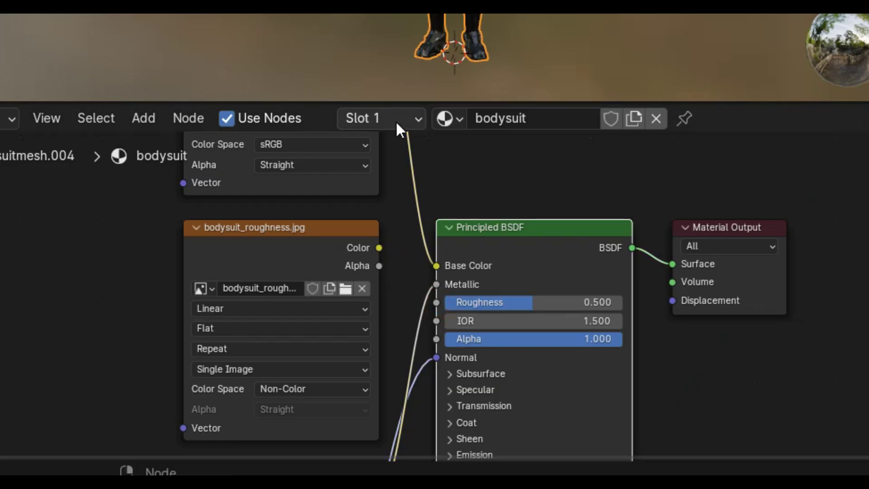
Open the Gun AR15 Rifle download from the weapons library and bring up Blender's File menu.
left_click(32, 40)
mouse_move(68, 290)
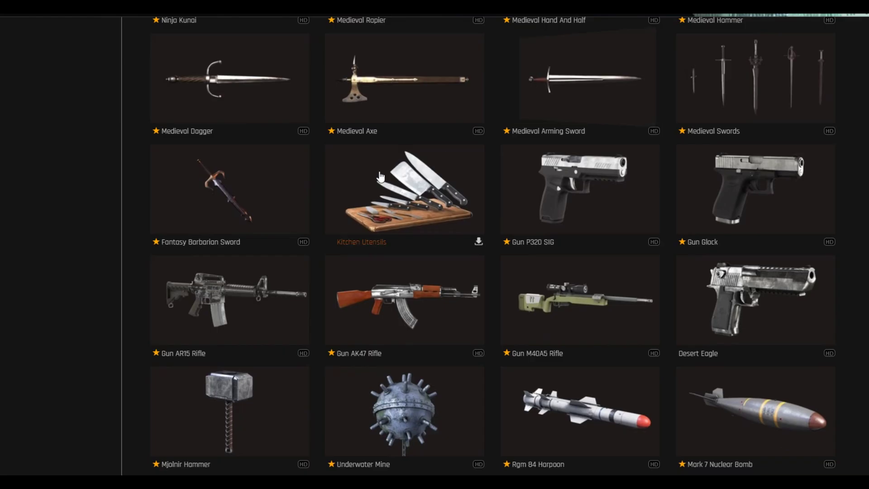
left_click(260, 295)
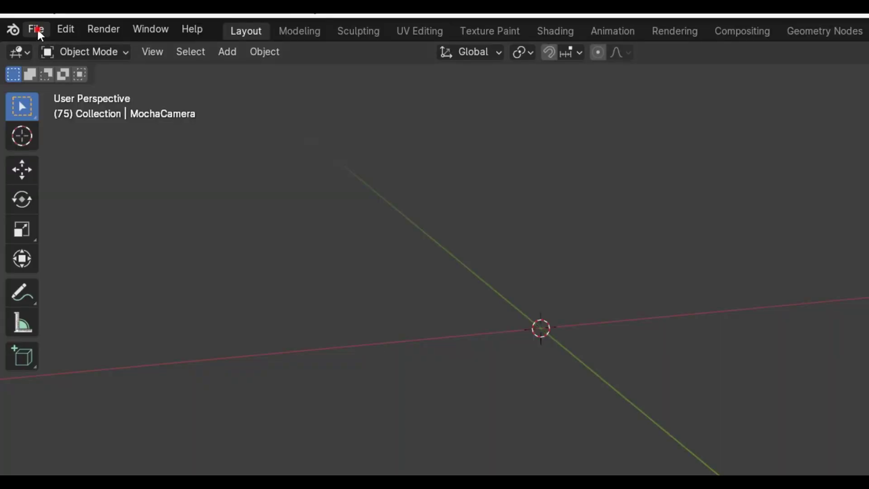
left_click(36, 29)
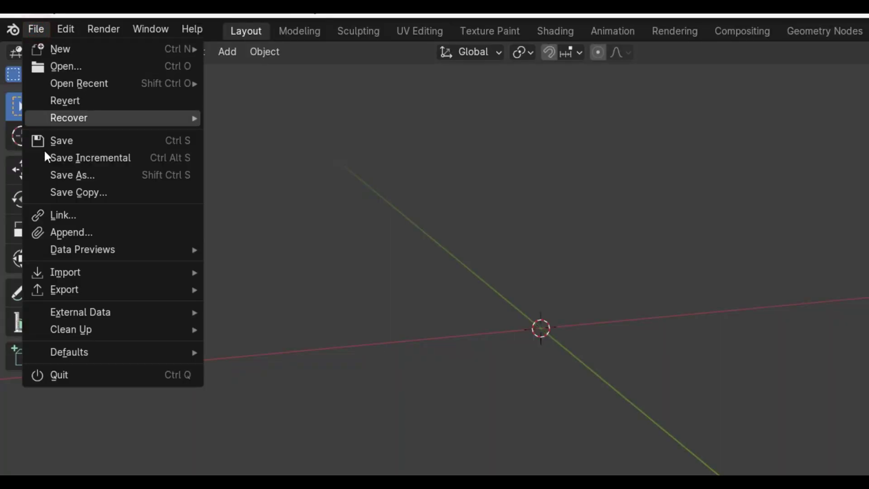
Import the Mocha camera solve as USD and play back the tracked camera move.
mouse_move(137, 271)
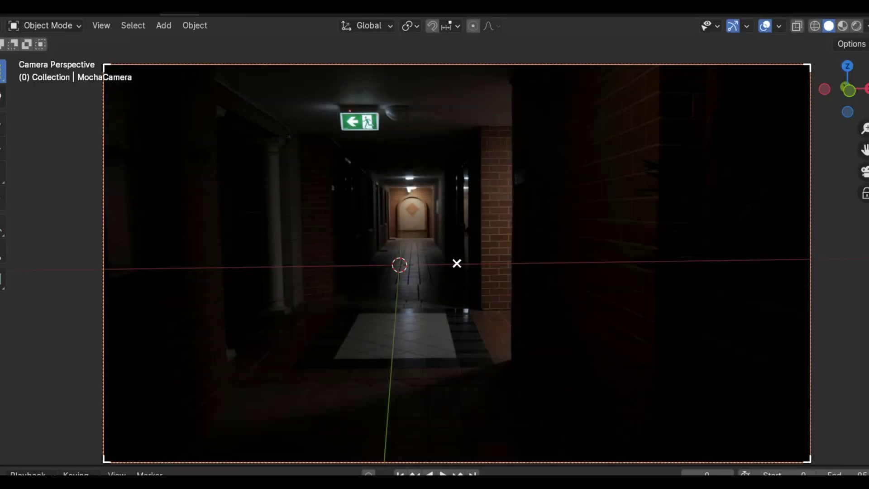
key("space")
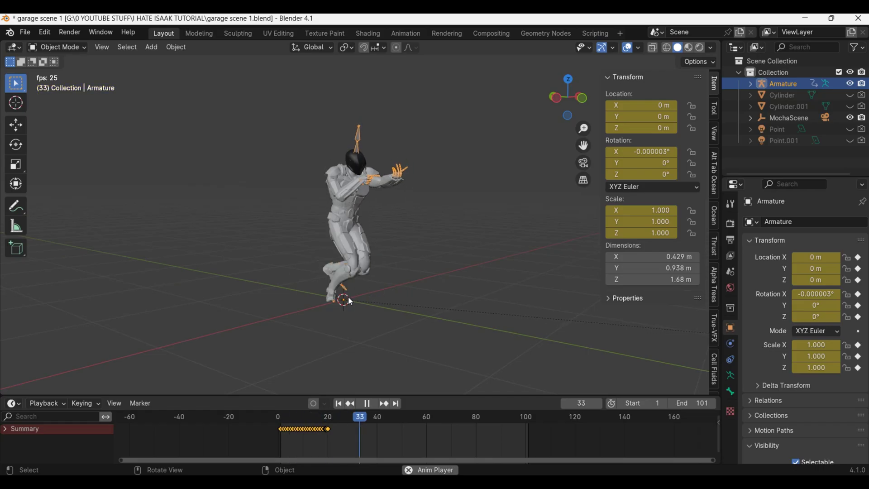
Stop playback and make the armature's animation curves cyclic in the Graph Editor.
key("space")
left_click(20, 402)
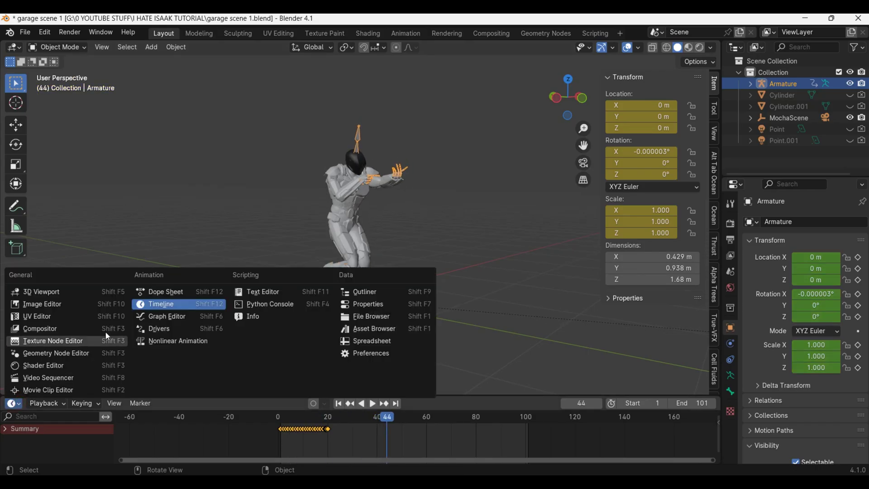
left_click(175, 316)
left_click(128, 405)
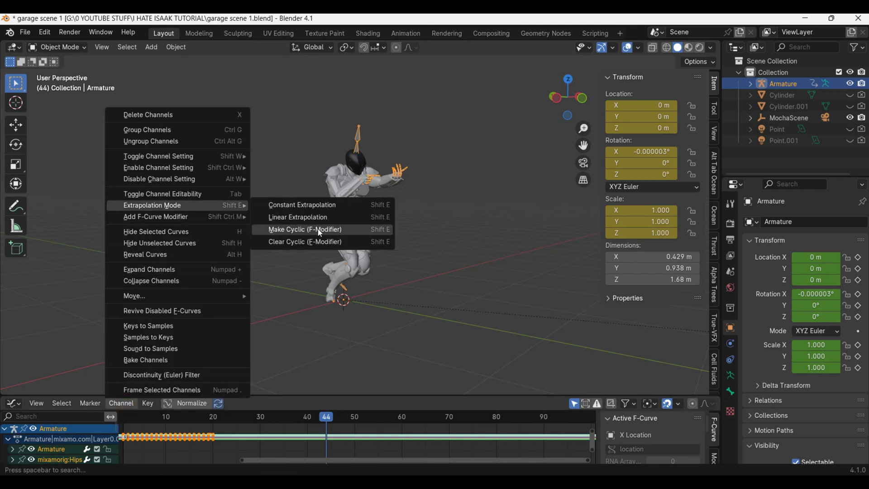
left_click(320, 231)
Return the area to the Timeline and reposition the armature.
left_click(12, 404)
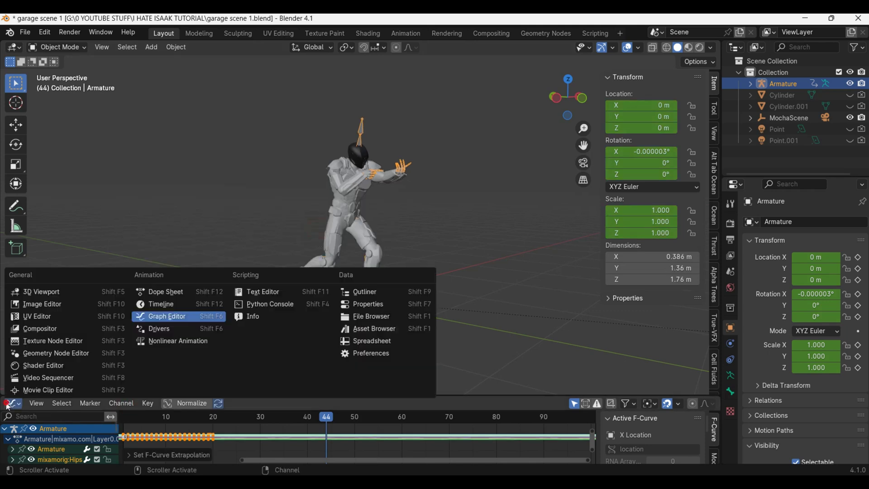
left_click(166, 304)
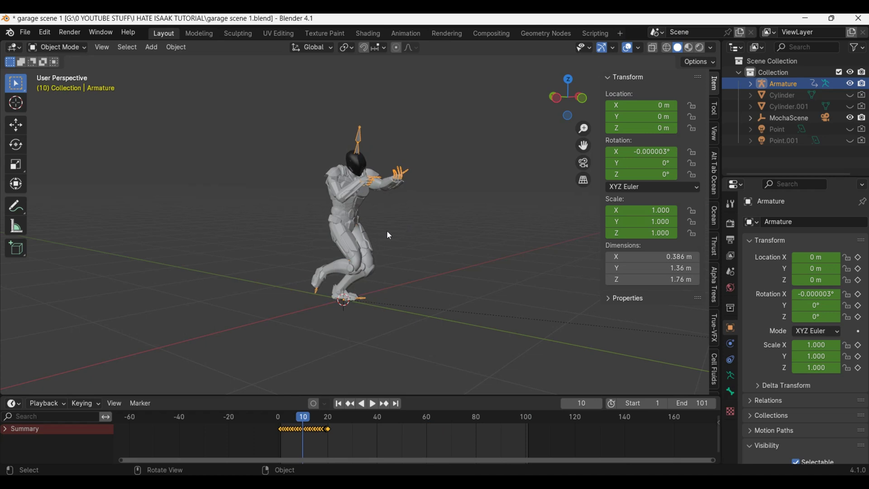
key("g")
left_click(444, 294)
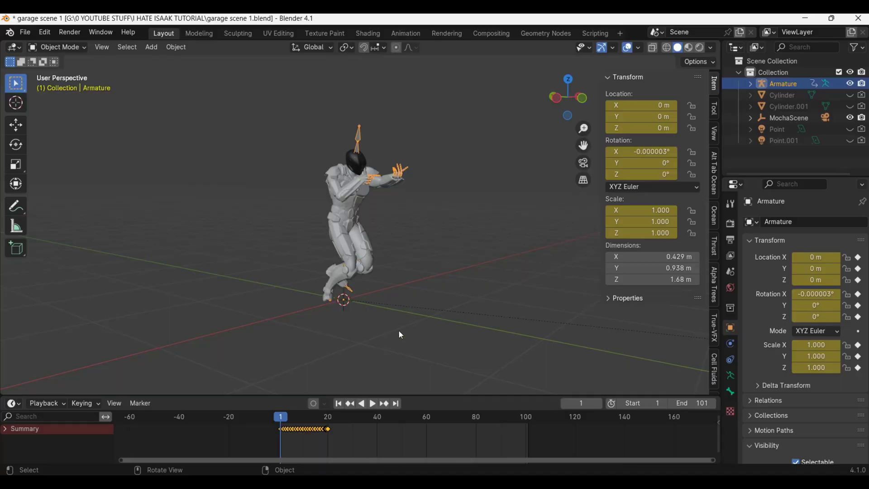
Add a cube empty raised and scaled around the armature, and parent the armature to it.
key("shift+a")
mouse_move(362, 352)
left_click(441, 400)
key("g")
key("z")
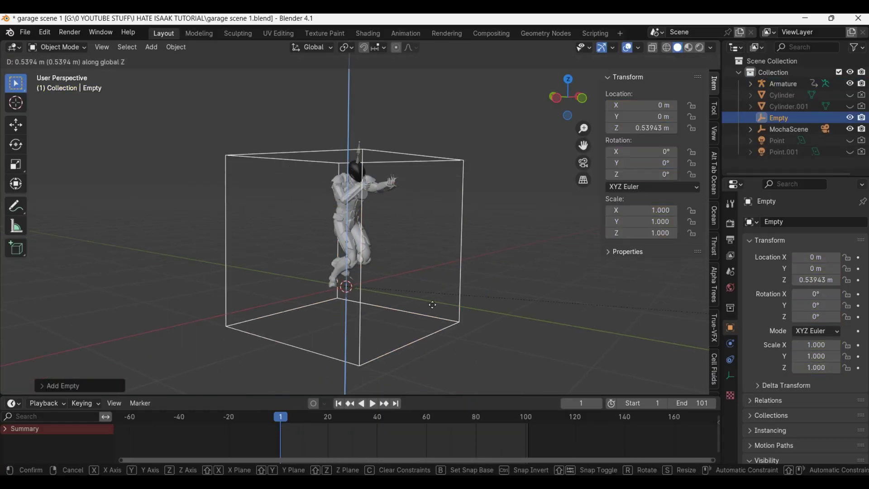
key("s")
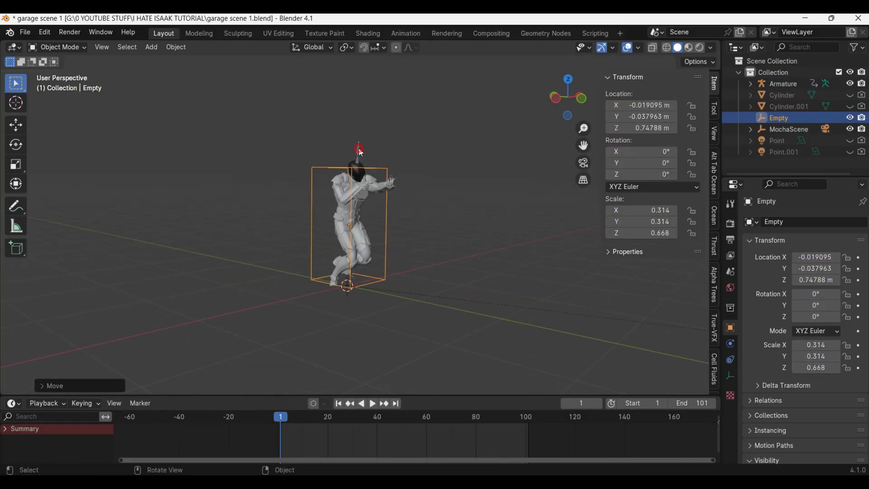
left_click(360, 152)
left_click(324, 168, "shift")
key("ctrl+p")
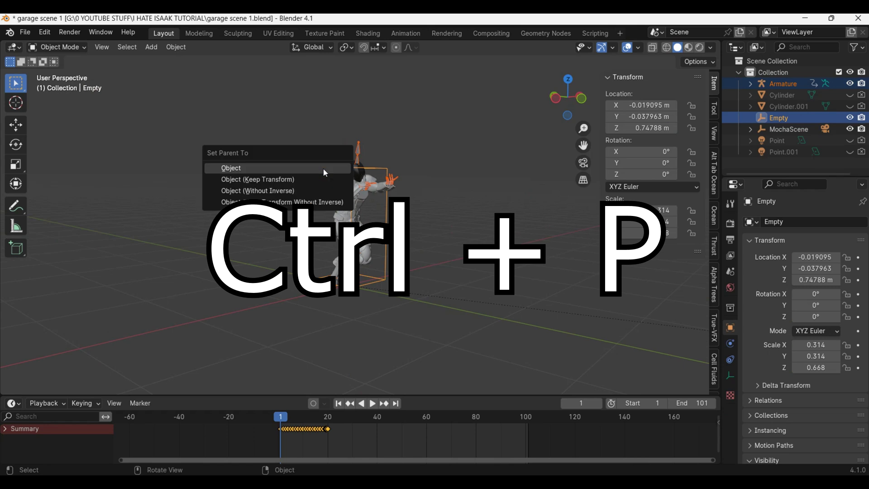
left_click(325, 173)
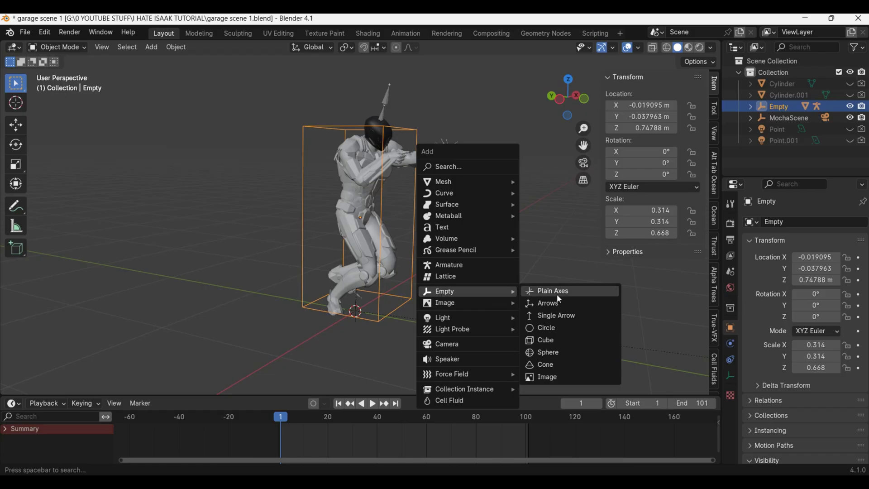
Parent the cube empty to a new plain-axes Empty.001, keeping transforms.
left_click(557, 295)
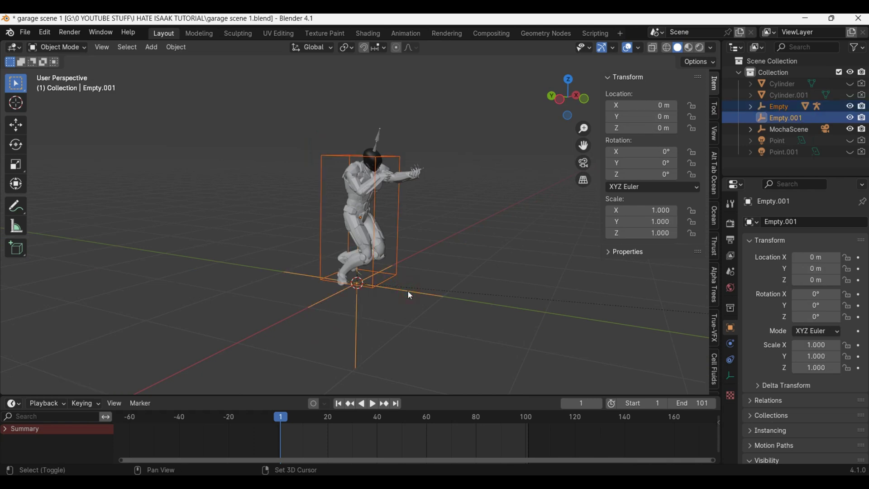
key("ctrl+p")
left_click(407, 291)
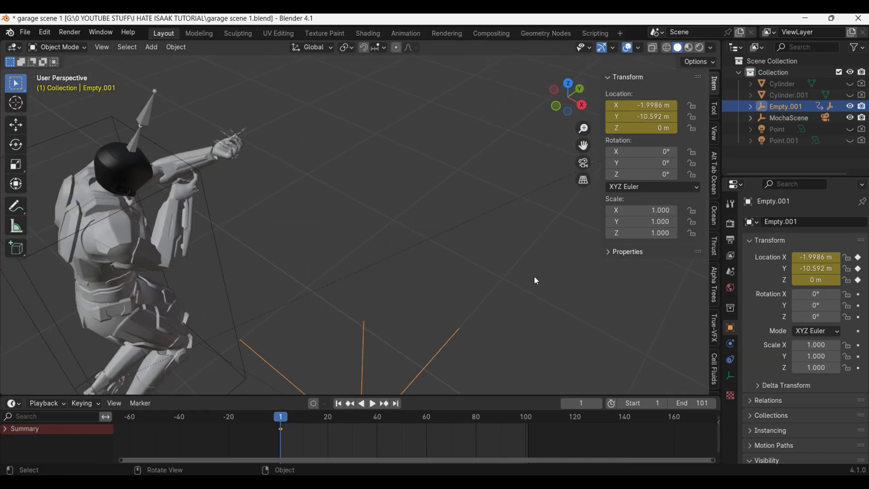
left_click(528, 424)
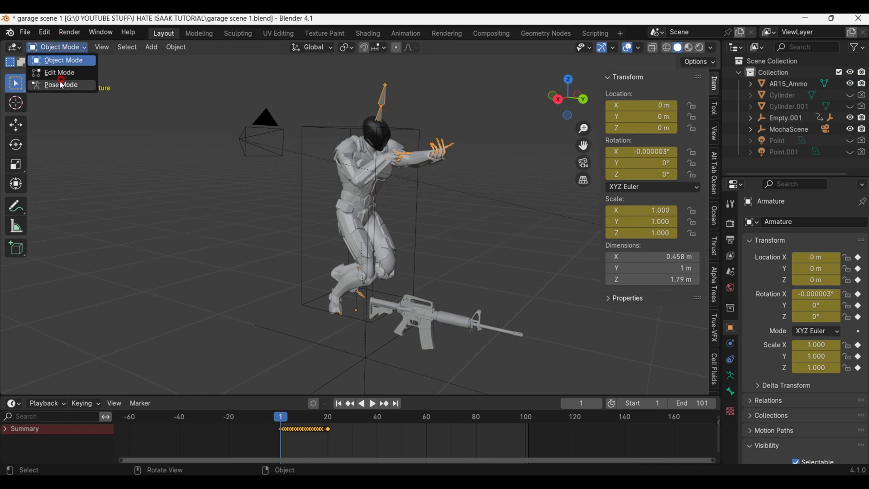
Select the soldier's RightHand bone in Pose Mode, trying and cancelling a rotation.
left_click(62, 85)
middle_click_drag(417, 135, 396, 139)
left_click(397, 137)
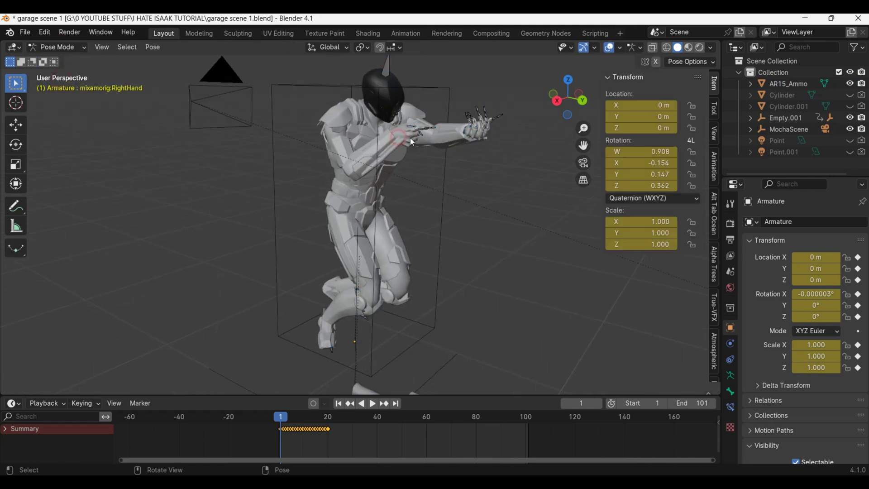
key("r")
right_click(464, 165)
Parent the AR15_Ammo rifle to the armature's active bone.
left_click(56, 61)
middle_click_drag(235, 163, 394, 258)
left_click(430, 328)
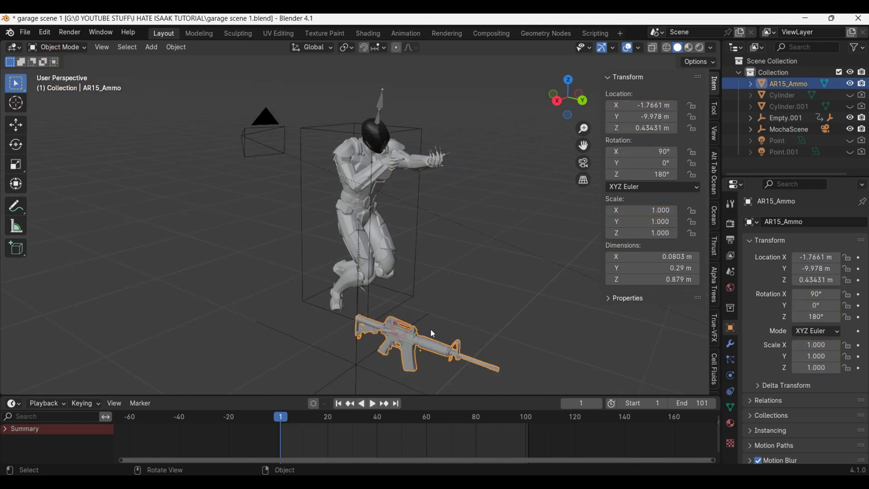
left_click(374, 100, "shift")
key("ctrl+p")
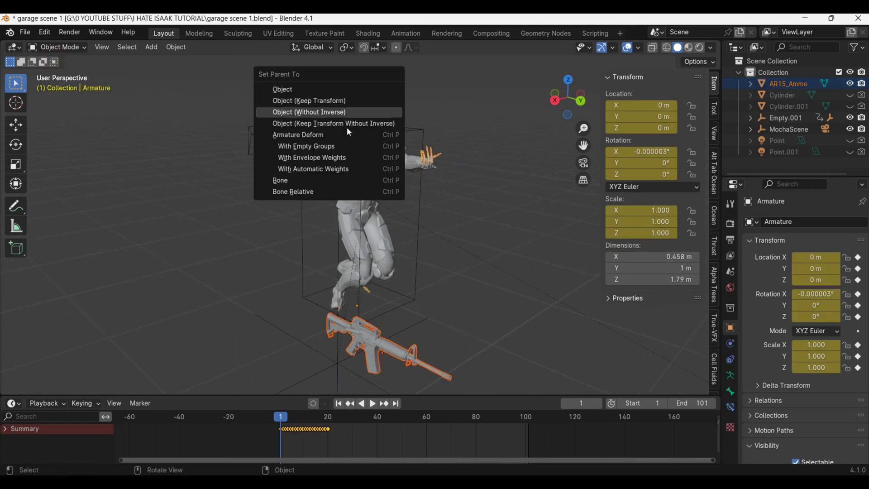
left_click(316, 179)
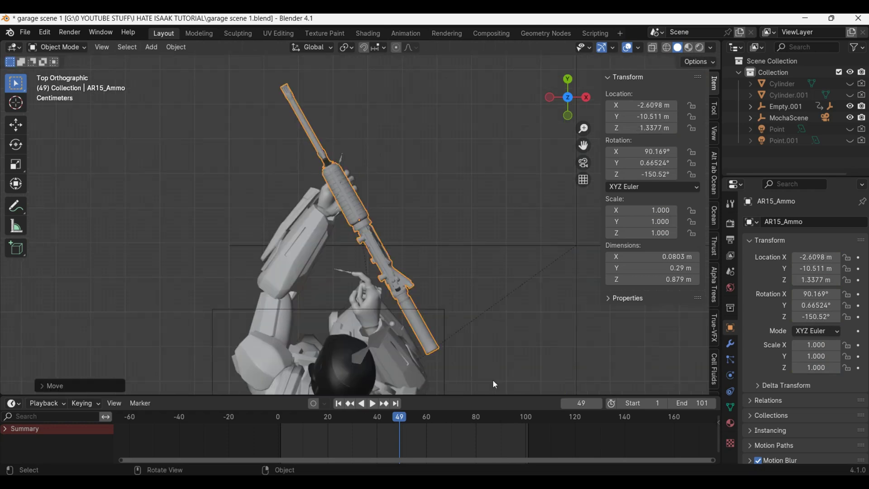
Move the rifle into the soldier's hands and reposition the soldier empty.
key("g")
left_click(474, 387)
middle_click_drag(474, 386, 292, 226)
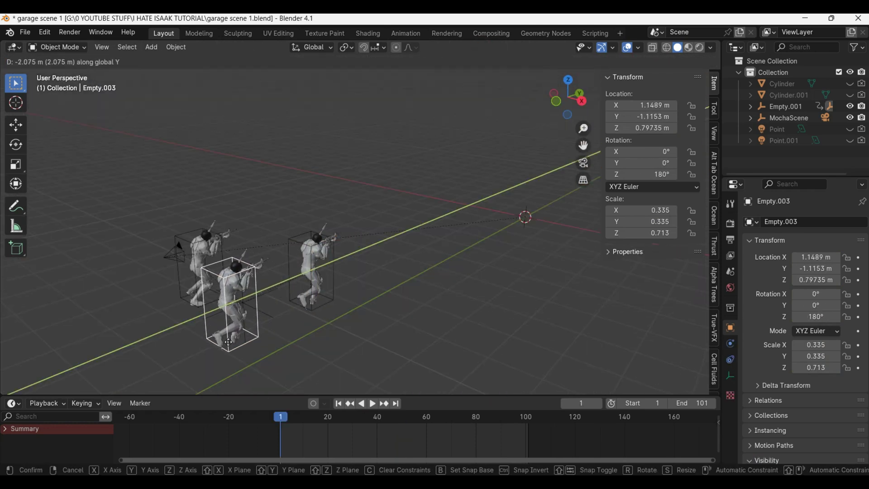
left_click(244, 346)
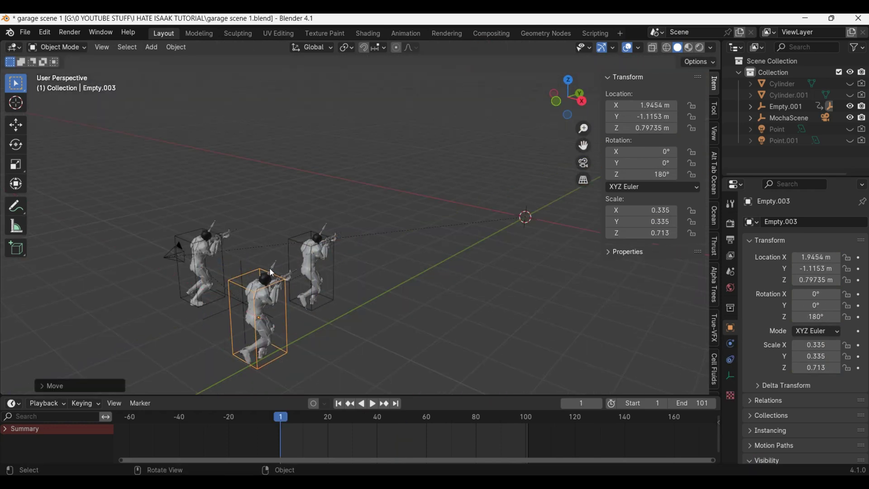
Select the second soldier's armature, then view through the scene camera and play the animation.
left_click(262, 317)
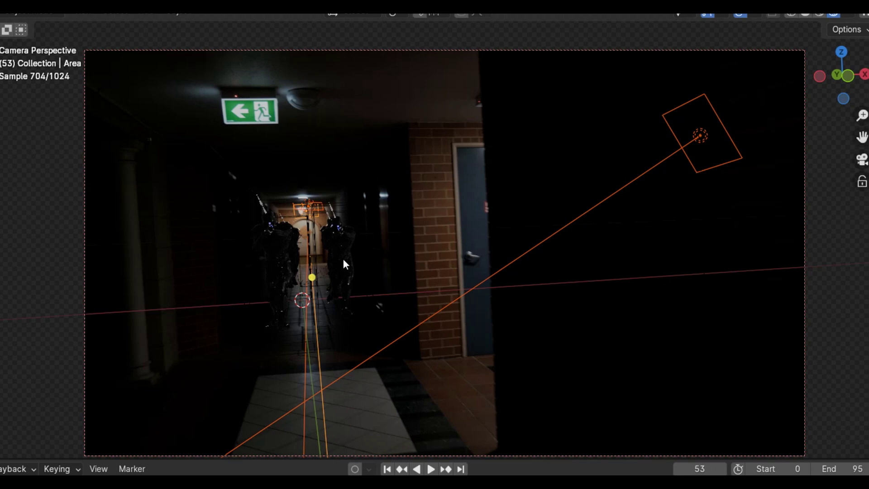
middle_click_drag(343, 262, 358, 341)
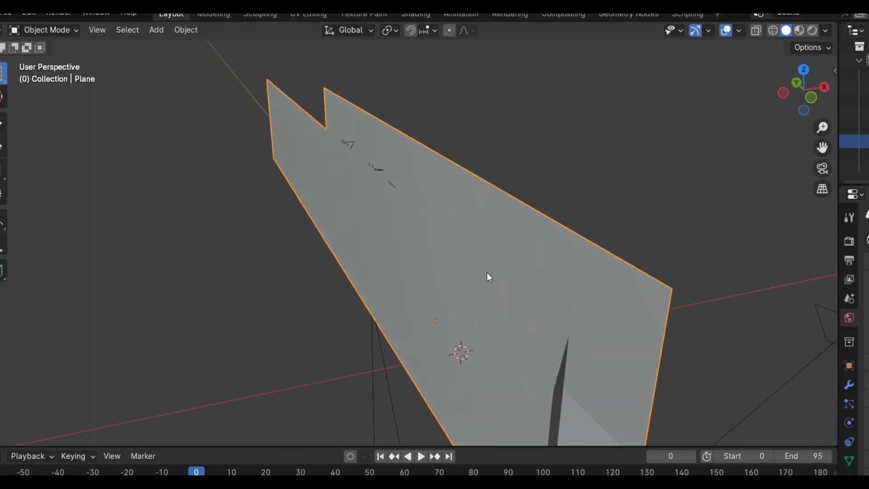
middle_click_drag(487, 272, 468, 243)
key("KP_0")
key("space")
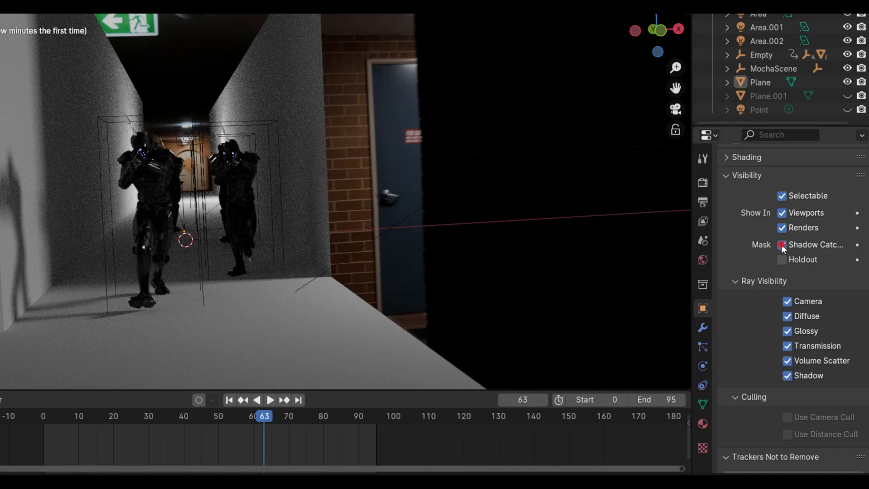
Enable Shadow Catcher on the corridor surfaces and adjust their Volume Scatter ray visibility.
left_click(781, 245)
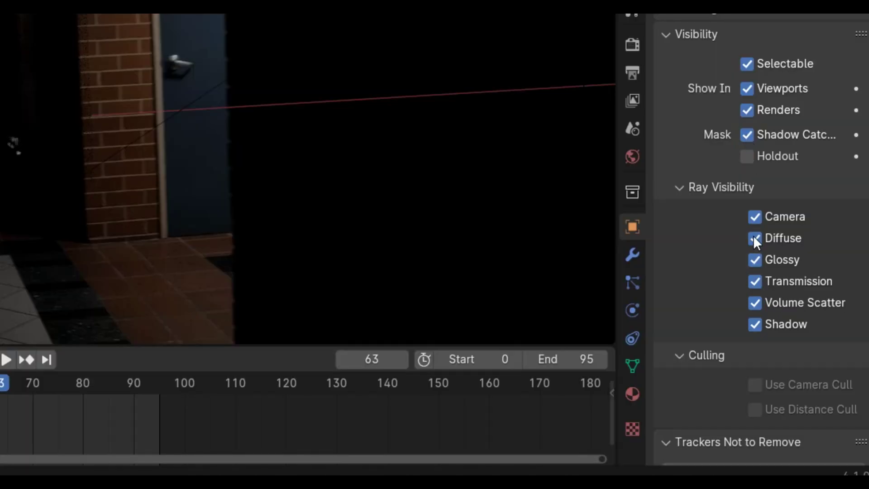
left_click(755, 302)
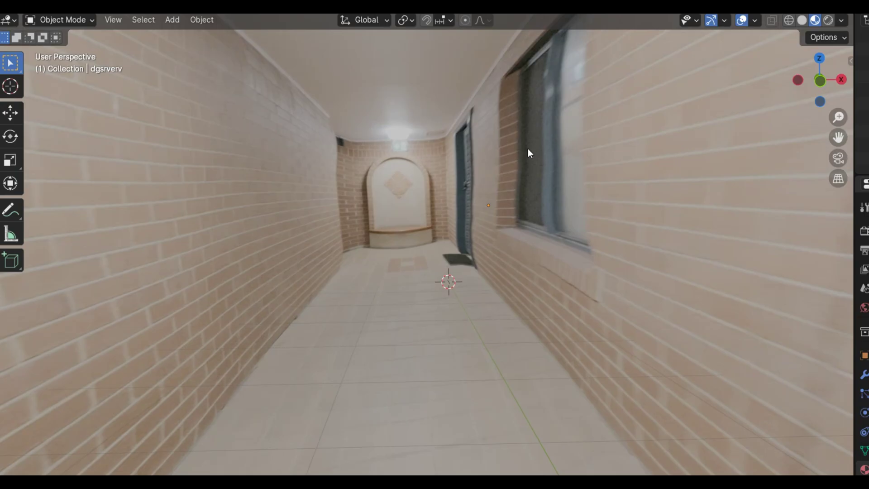
Slide the brick corridor mesh into place along Y and untick its Camera ray visibility.
middle_click_drag(528, 151, 685, 247)
middle_click_drag(690, 247, 518, 181)
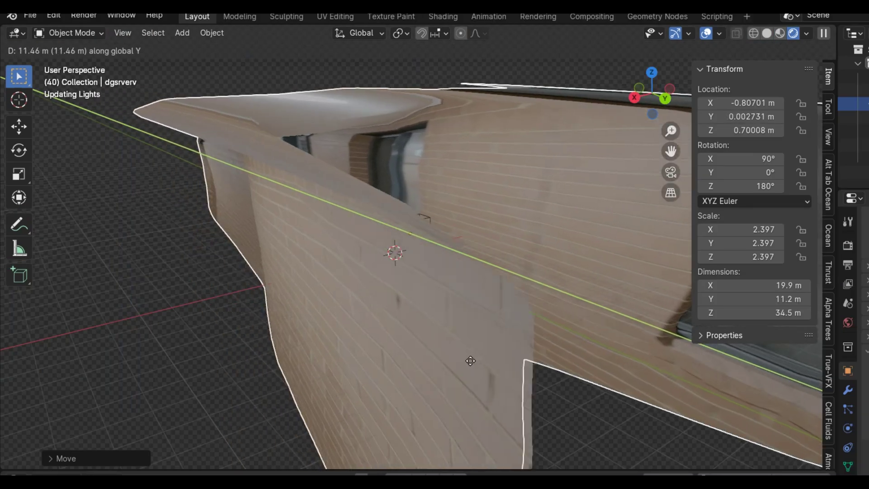
left_click(460, 355)
scroll(435, 347, "up", 5)
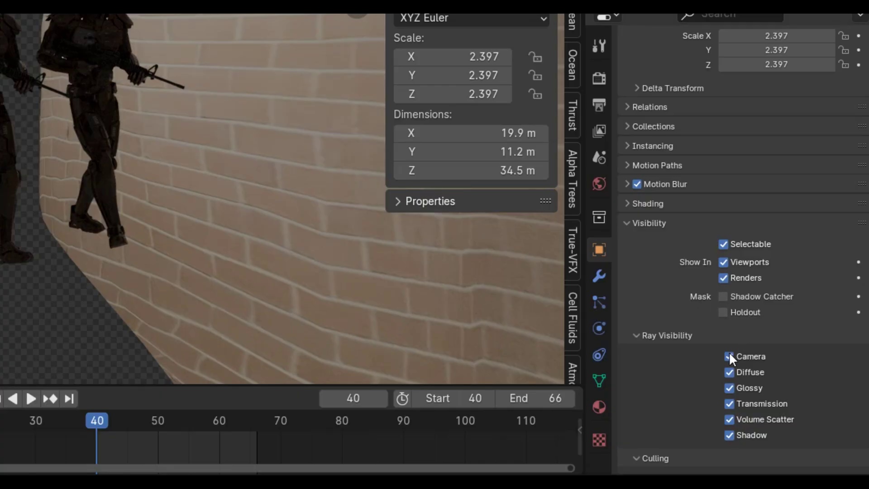
left_click(730, 357)
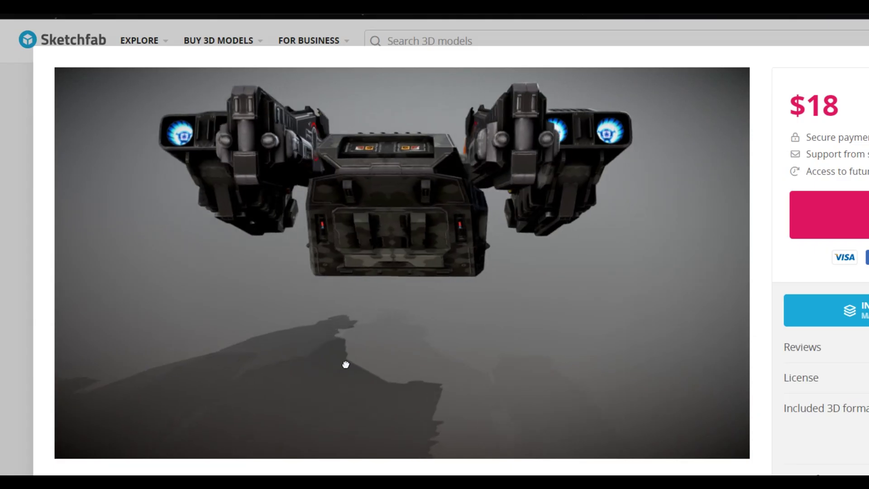
left_click_drag(345, 363, 516, 382)
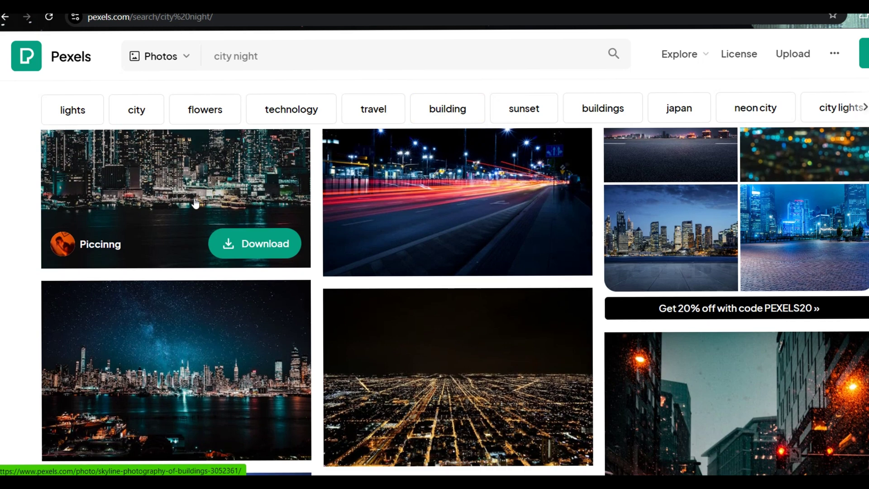
Scroll the 'city night' results and open the aerial city-lights-at-night photo.
scroll(318, 216, "down", 3)
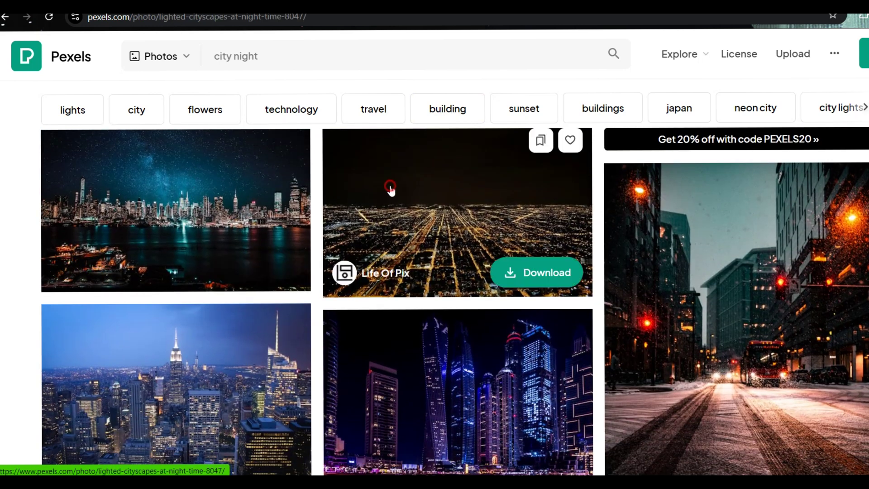
left_click(391, 187)
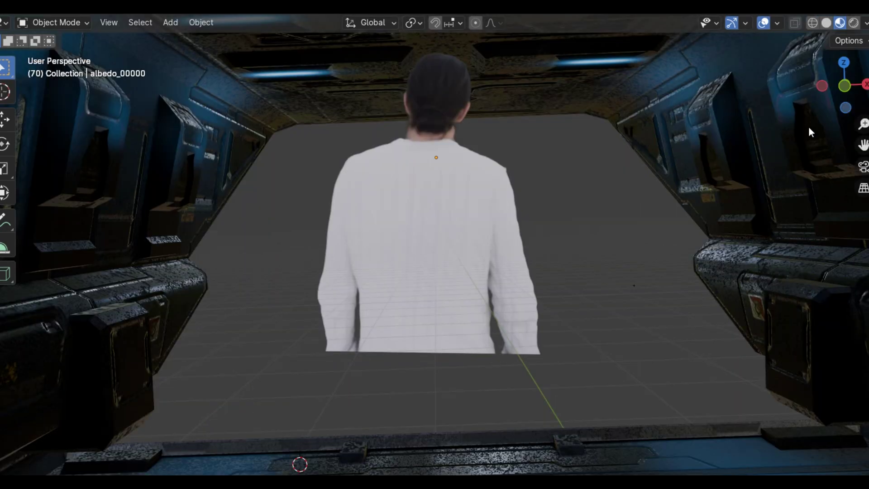
In camera view, scale the city night 6 plane by 20 and shift it along Y.
key("KP_0")
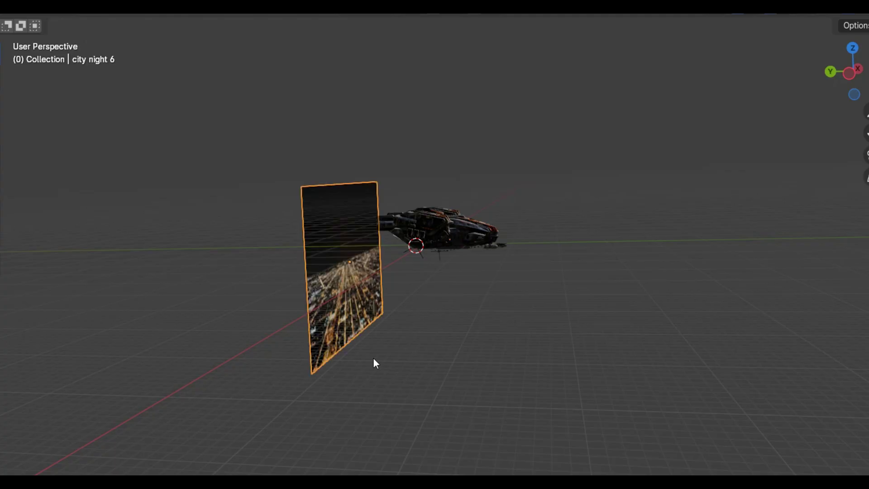
type("s20")
key("Return")
key("g")
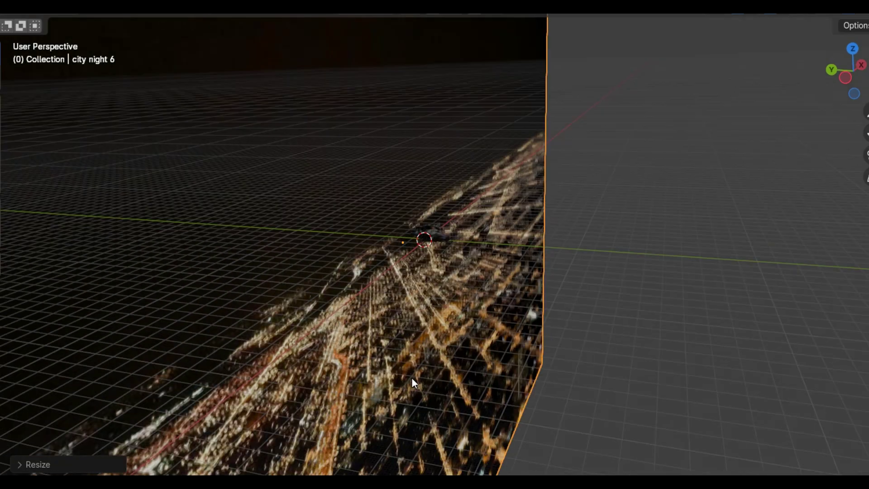
key("y")
left_click(120, 354)
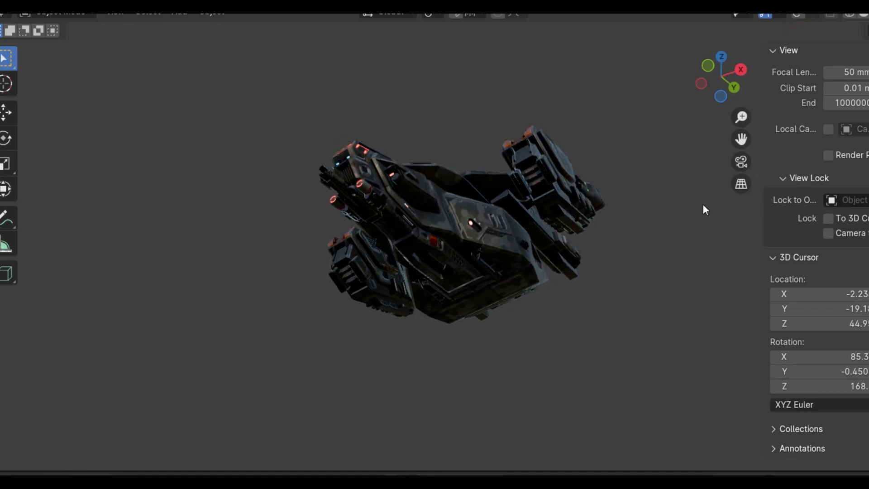
mouse_move(703, 205)
middle_mouse_down()
mouse_move(705, 281)
mouse_move(593, 291)
middle_mouse_up()
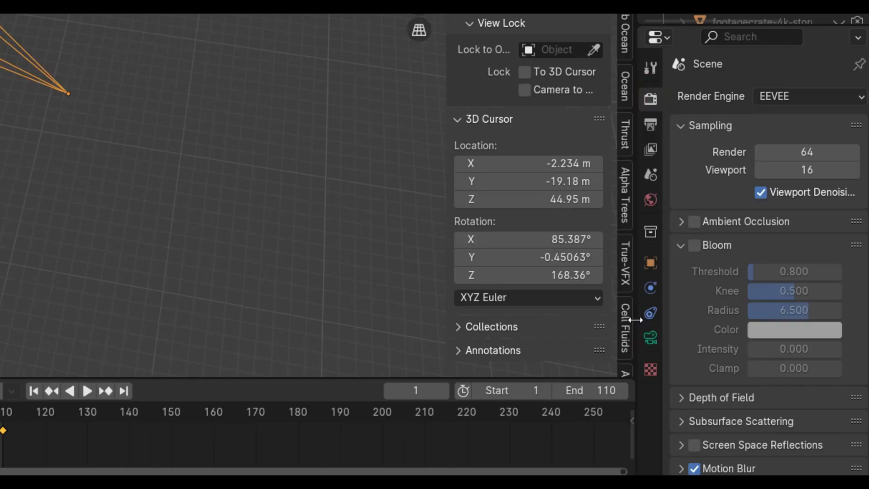
Add a Track To constraint to the camera with the dropship as its target.
left_click(649, 312)
left_click(736, 96)
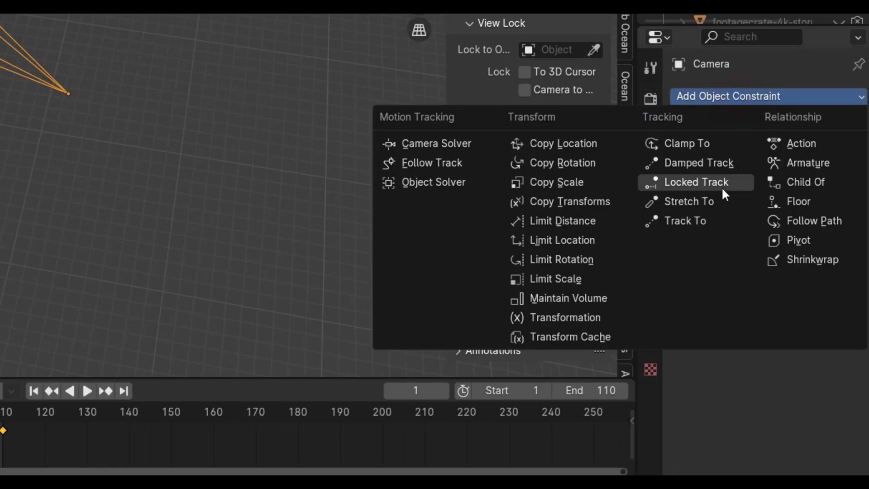
left_click(704, 221)
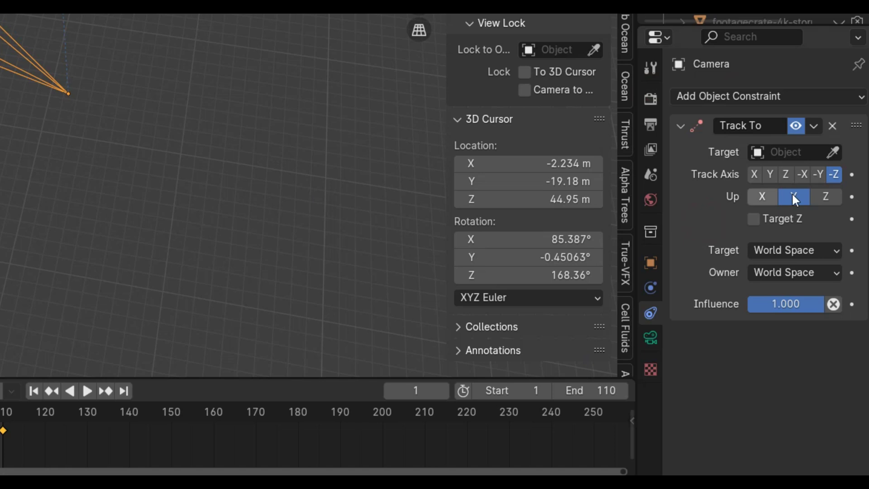
left_click(819, 151)
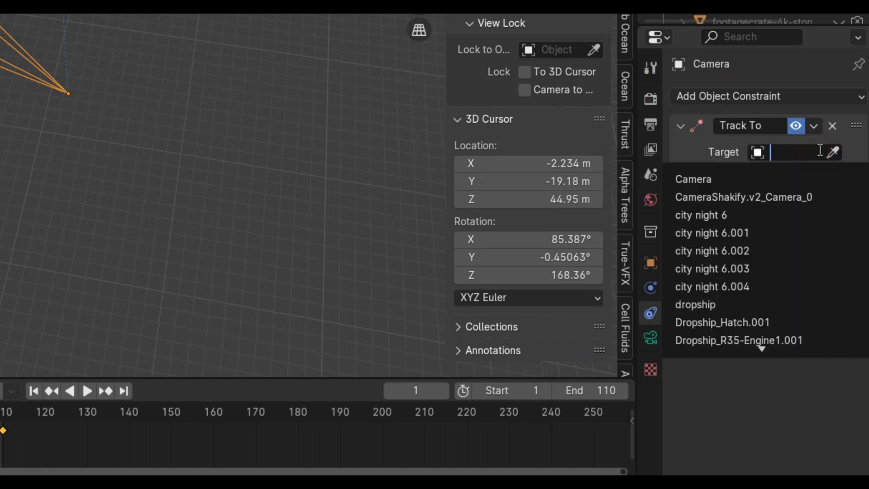
left_click(725, 306)
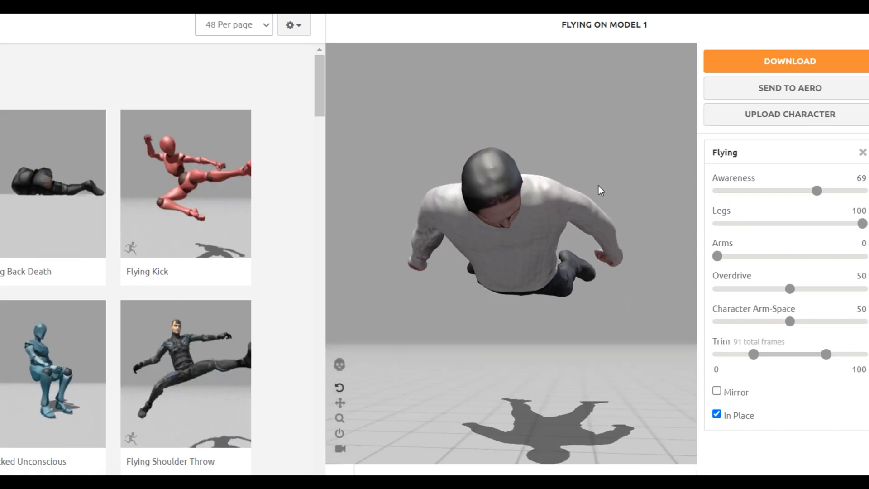
Orbit around the flying soldier models and play the animation.
left_click_drag(592, 224, 581, 278)
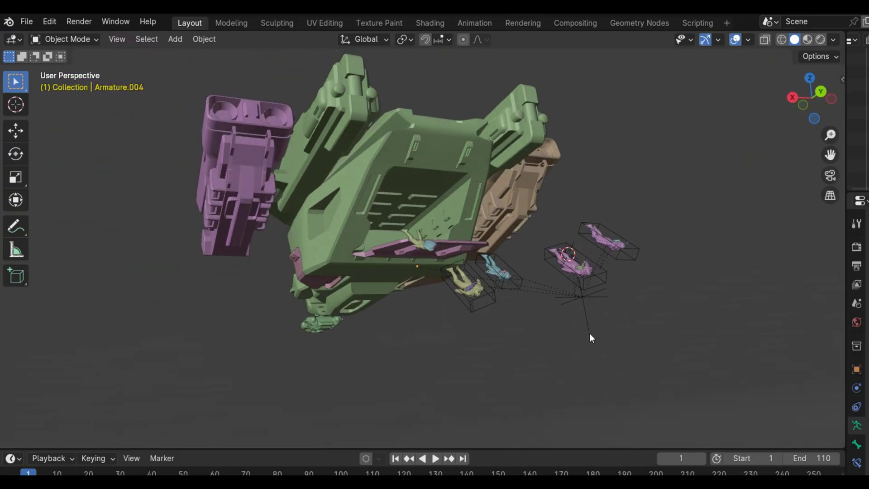
middle_click_drag(589, 334, 471, 318)
middle_click_drag(492, 287, 542, 312)
key("space")
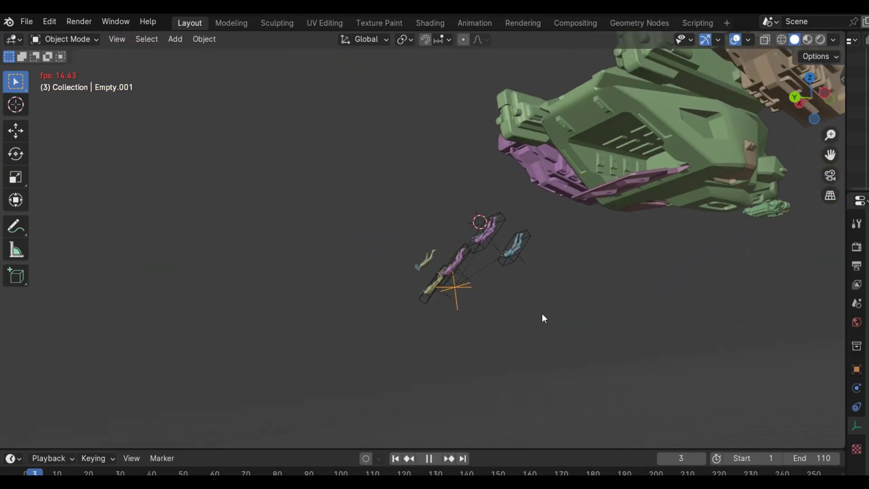